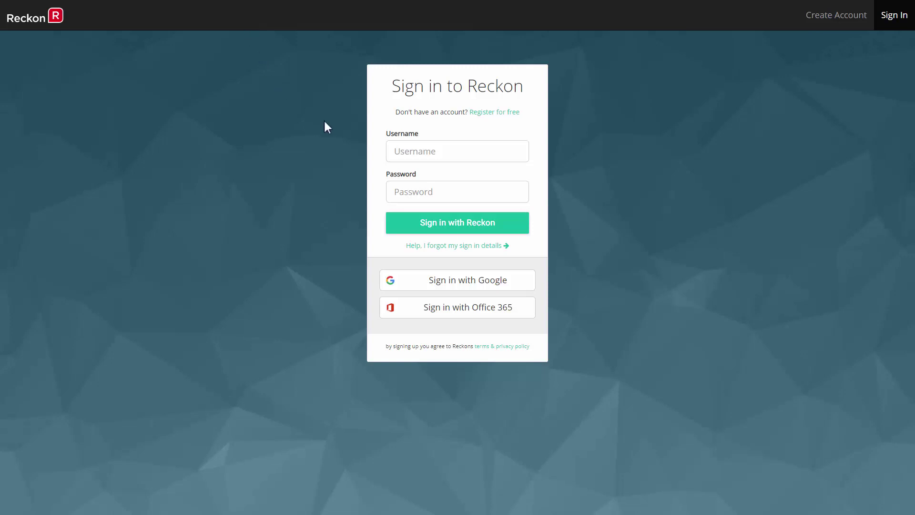
- Sign in to Reckon with the saved username and the autofilled password
left_click(418, 152)
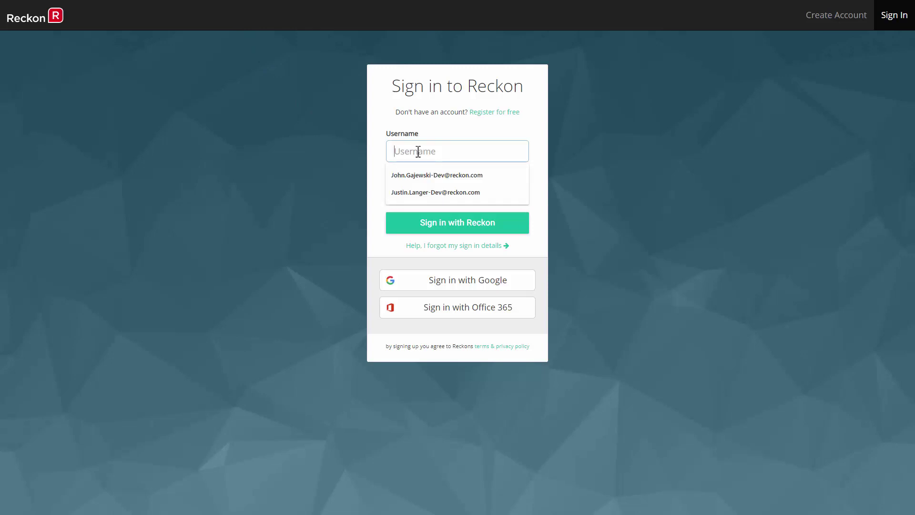
type("Ju")
key("Down")
key("Return")
type("********")
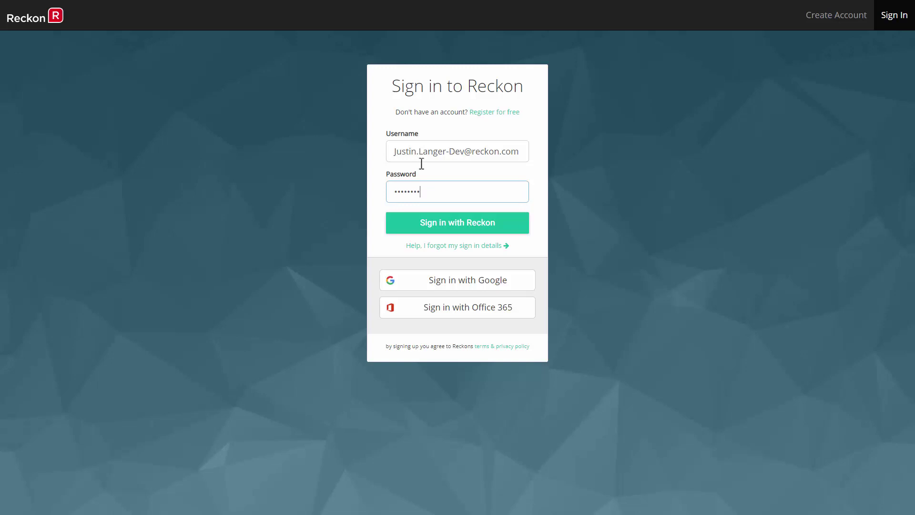
left_click(451, 228)
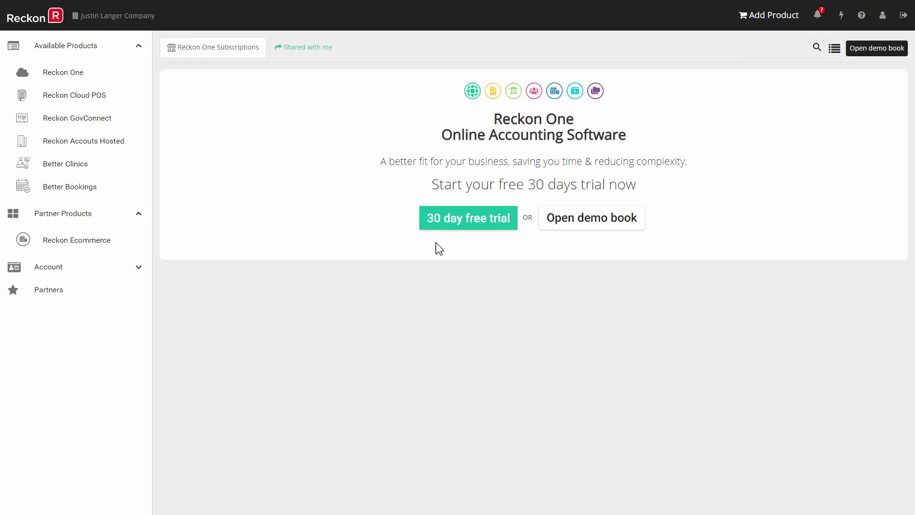
- Open the My Business book from the files shared with you
left_click(313, 52)
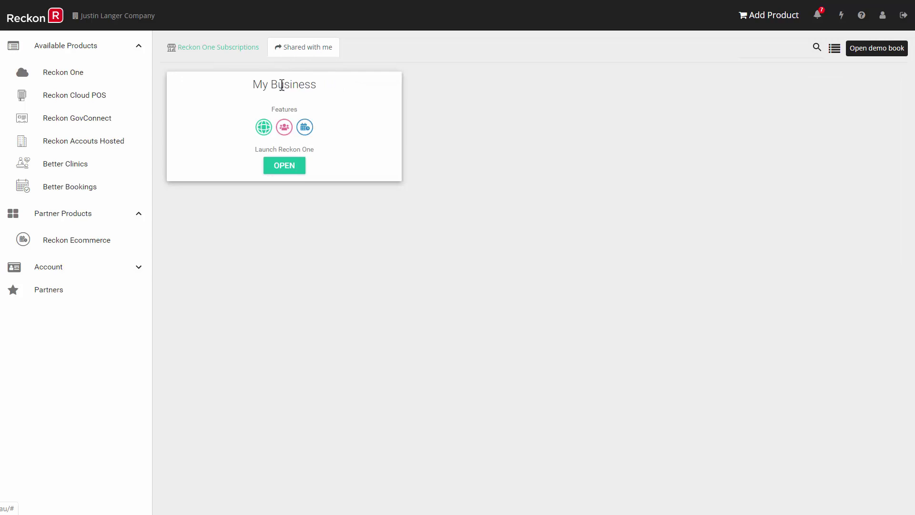
left_click(285, 166)
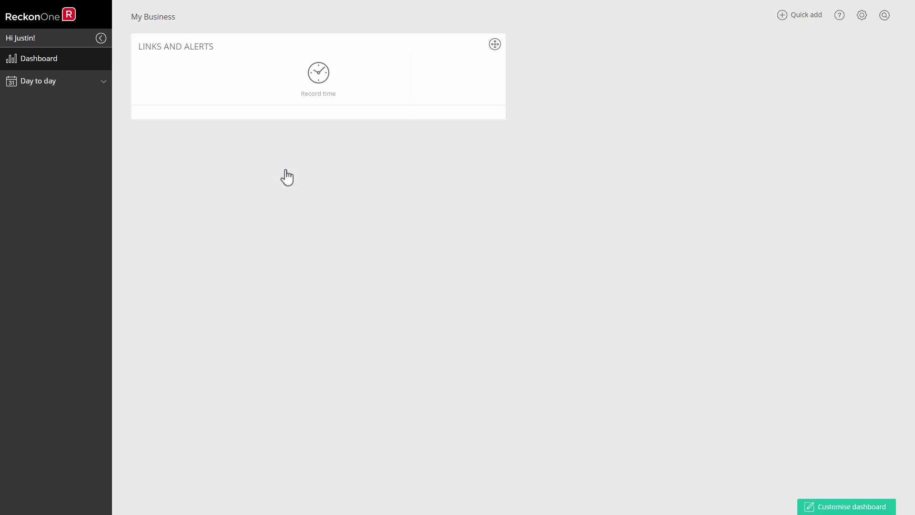
- Add a new timesheet and show it in Day view for Tuesday 14 January 2020
left_click(56, 86)
left_click(30, 120)
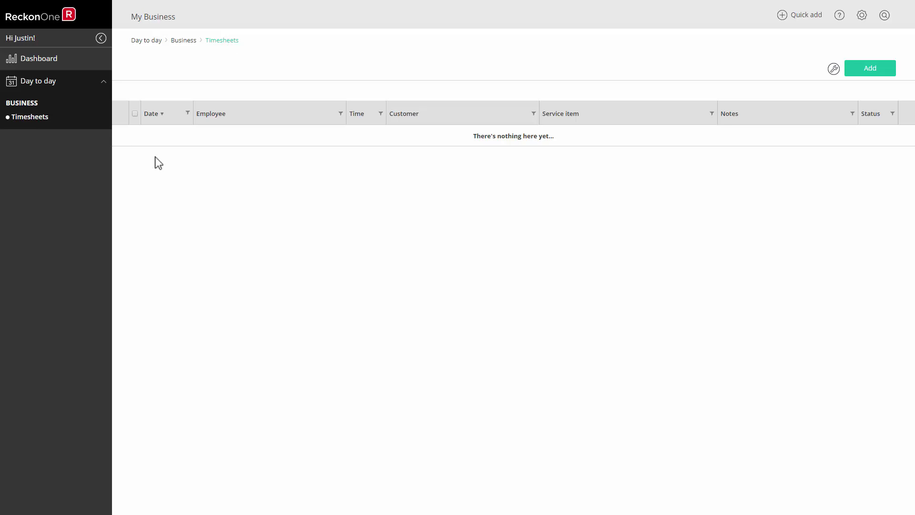
left_click(865, 70)
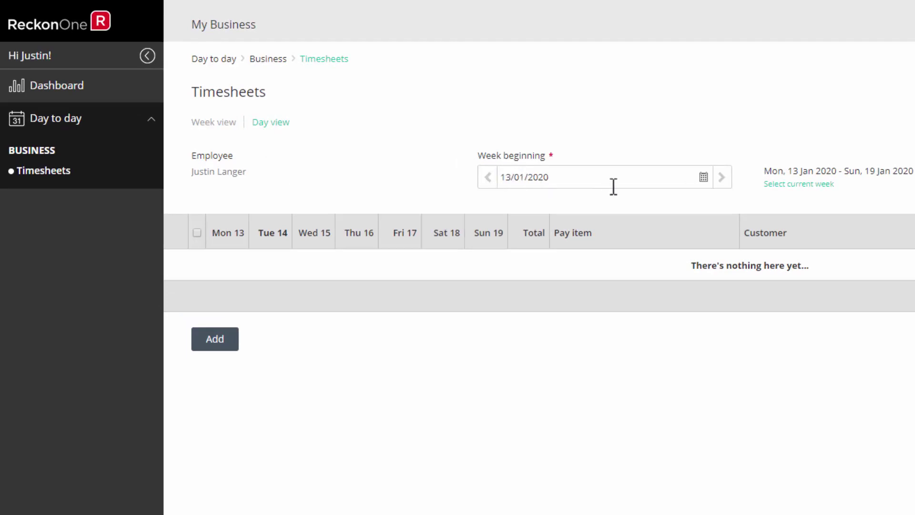
left_click(703, 179)
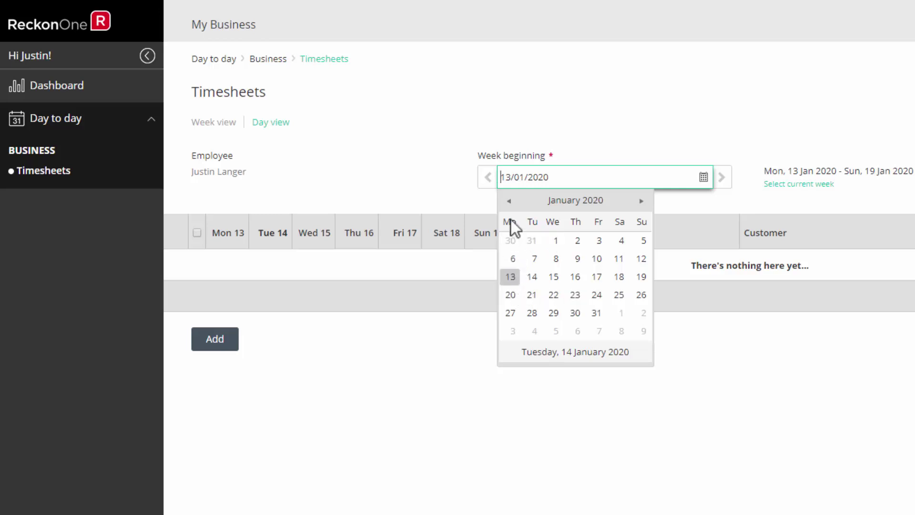
left_click(313, 190)
left_click(270, 125)
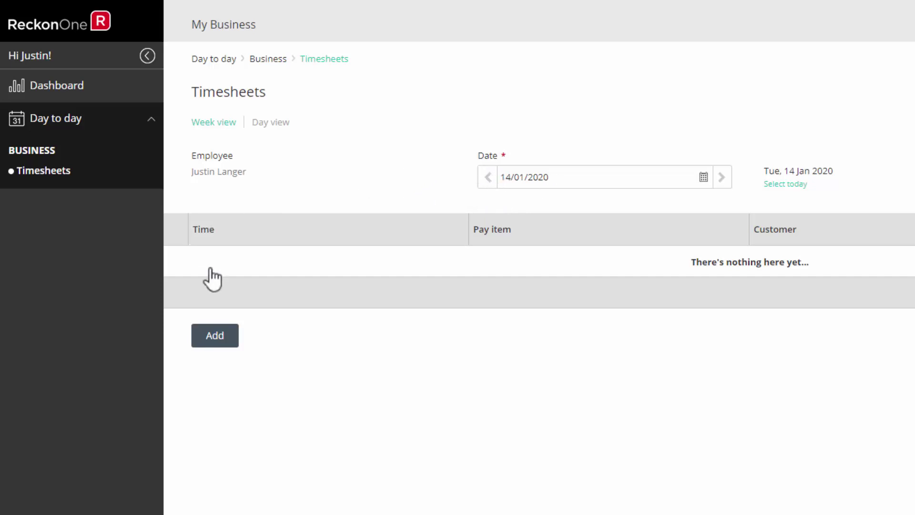
- Add a 03:30 Ordinary time entry with the note 'Finished 1/2 hour early.'
left_click(209, 341)
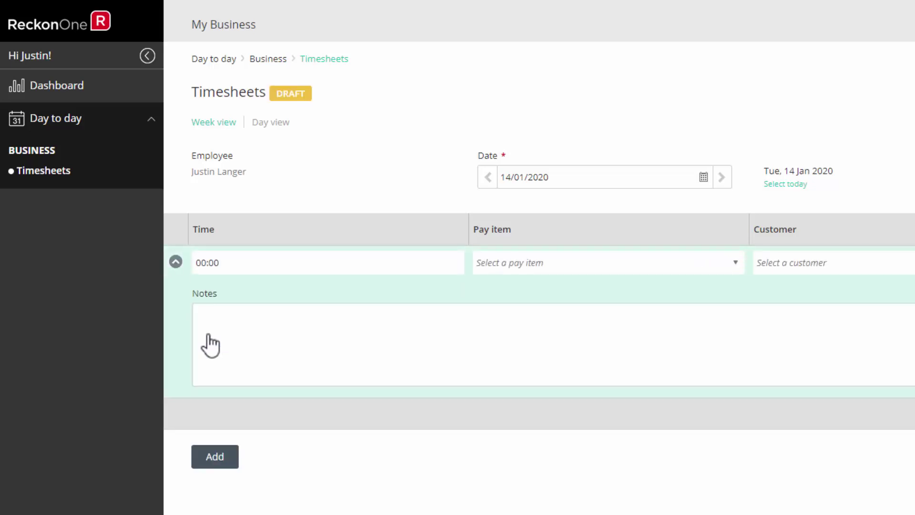
left_click_drag(196, 262, 230, 261)
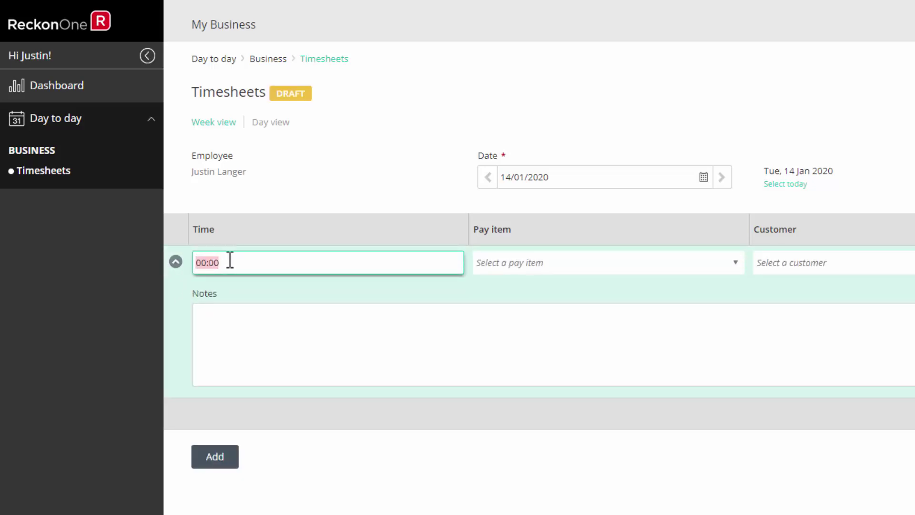
type("3:30")
left_click(737, 265)
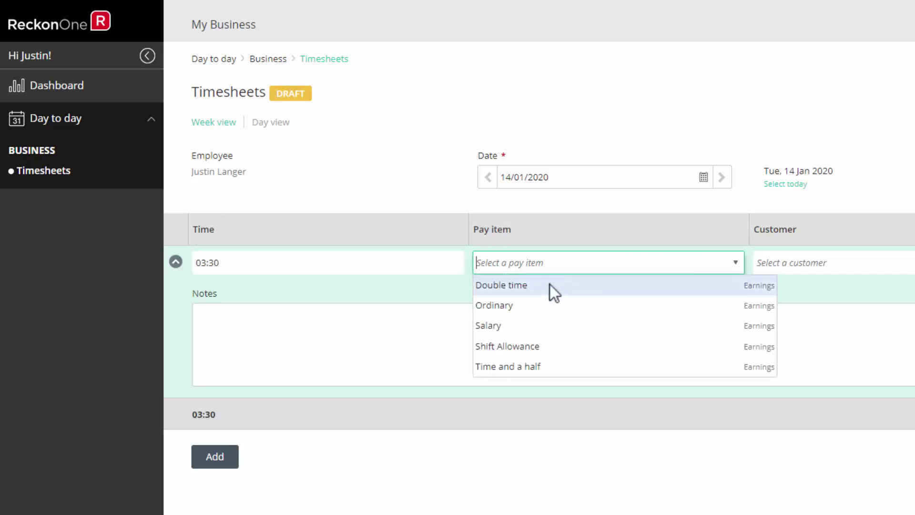
left_click(529, 304)
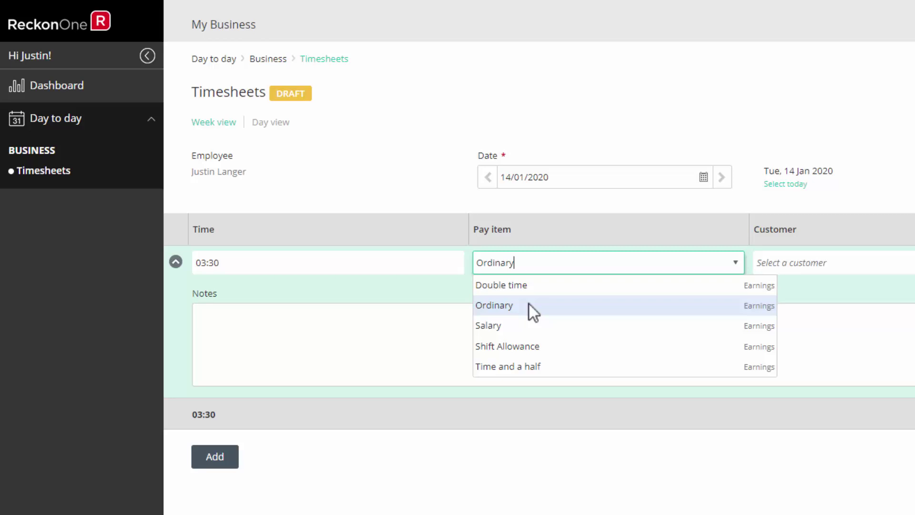
left_click(208, 319)
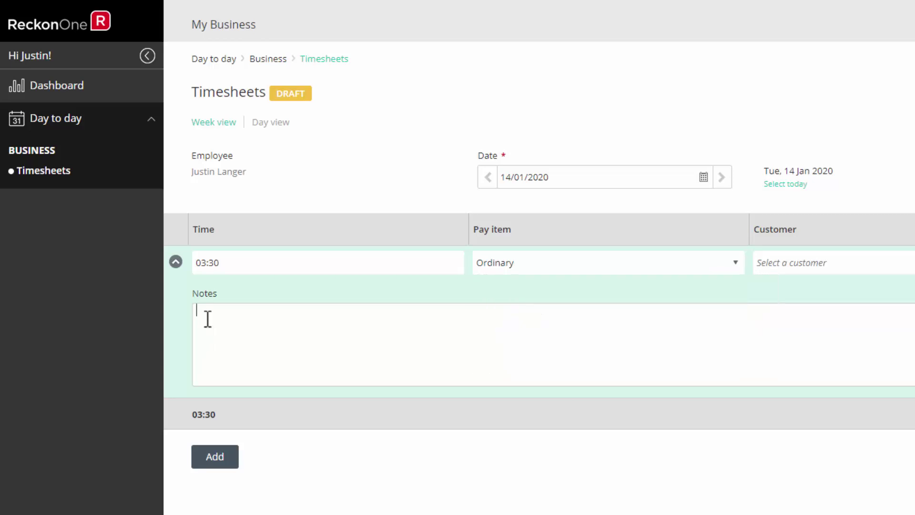
type("Finished 1/2 hour early.")
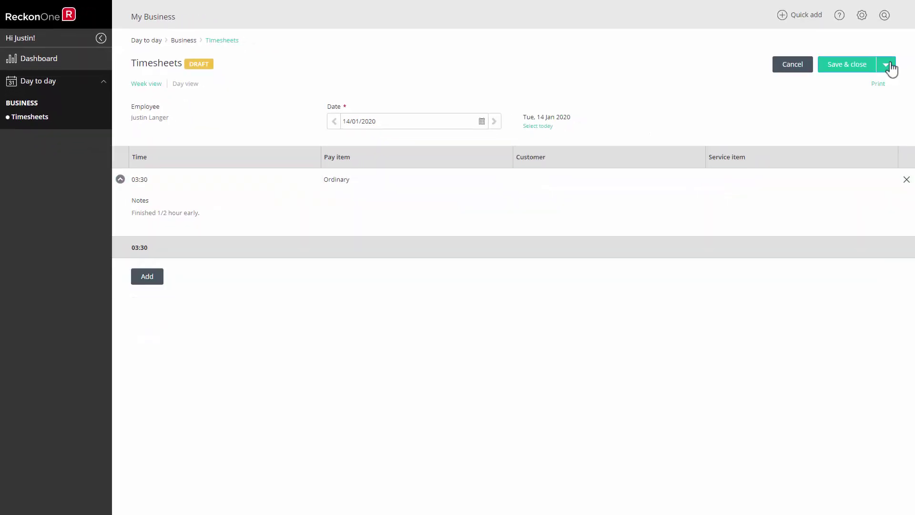
- Save the timesheet draft and submit it
left_click(885, 65)
left_click(842, 81)
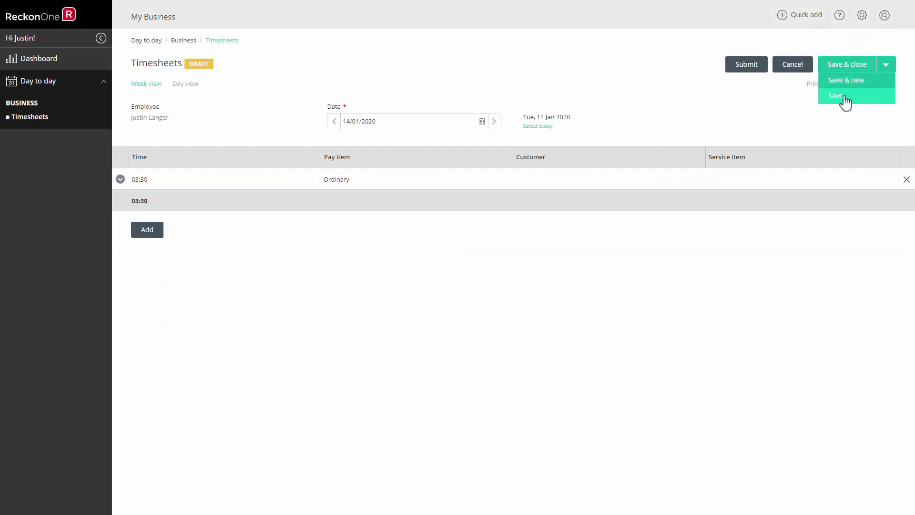
left_click(750, 68)
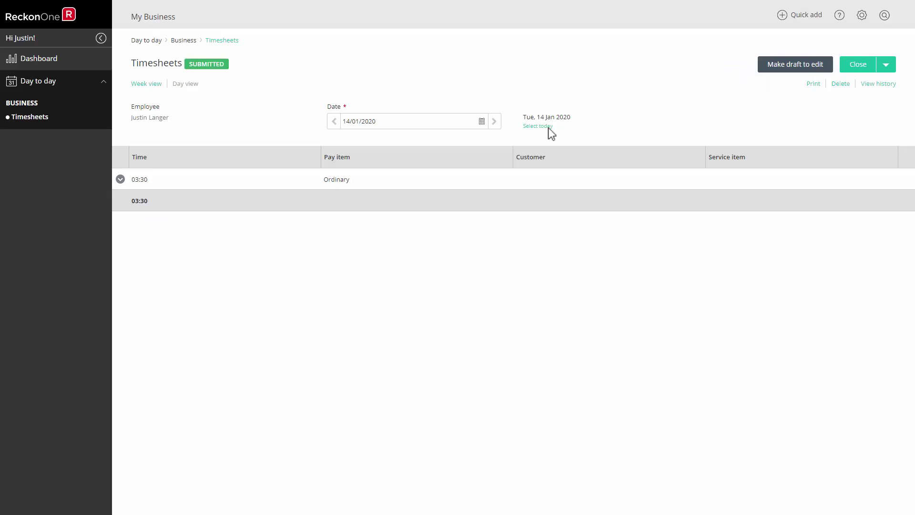
left_click(139, 86)
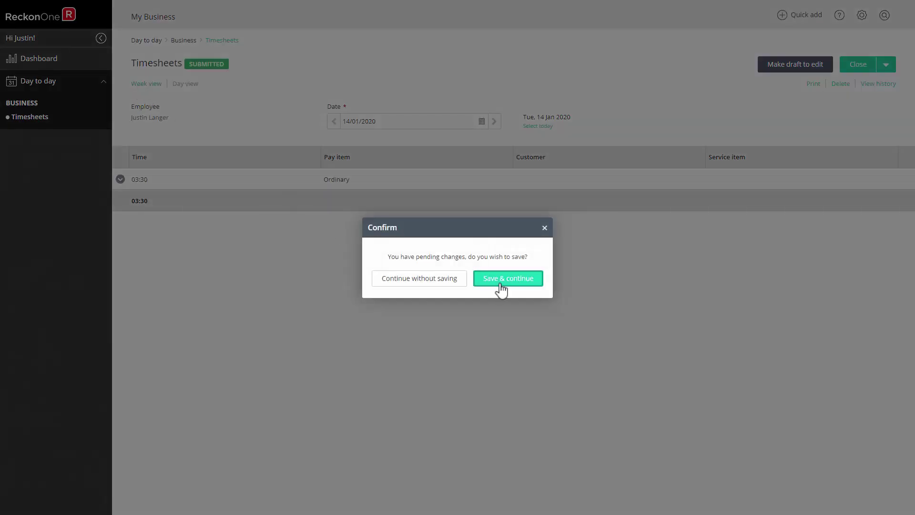
- Save pending changes, then enter 4, 3 and 2 hours for Mon 6–Wed 8 Jan in a new row
left_click(501, 282)
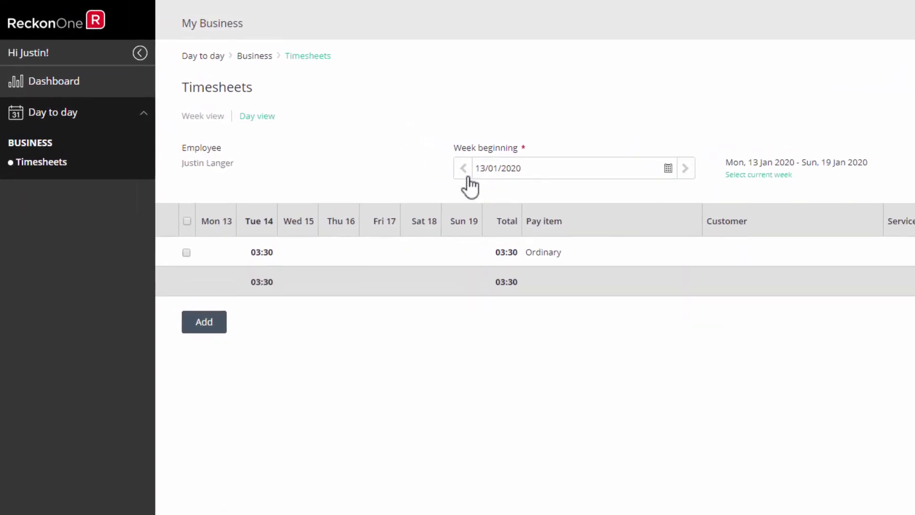
left_click(469, 172)
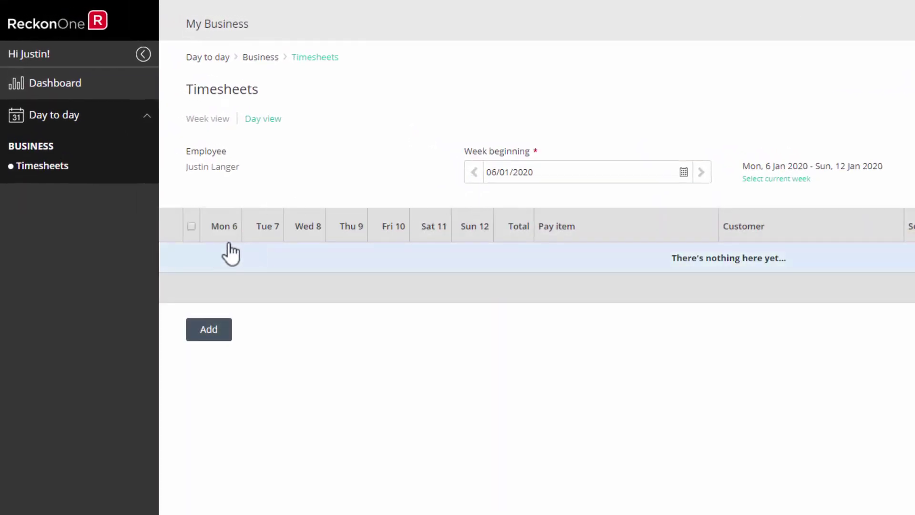
left_click(218, 331)
left_click(232, 258)
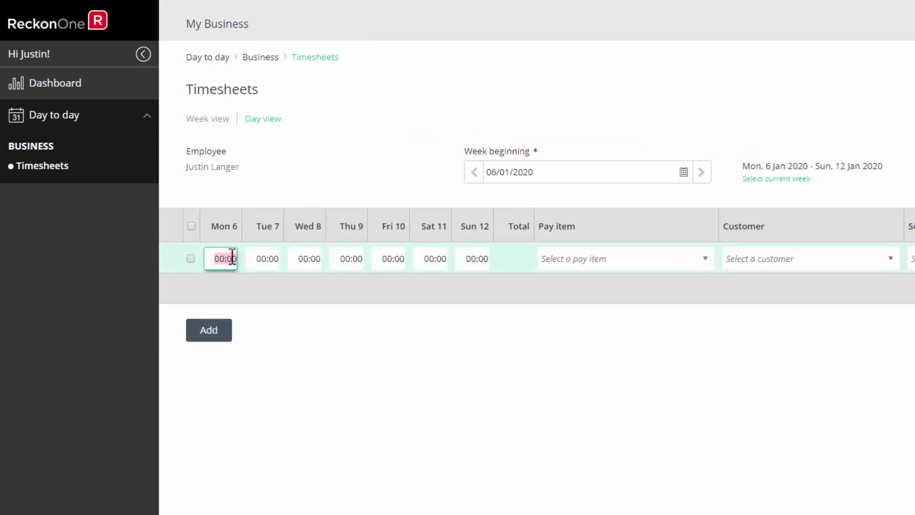
key("BackSpace")
type("4")
key("Tab")
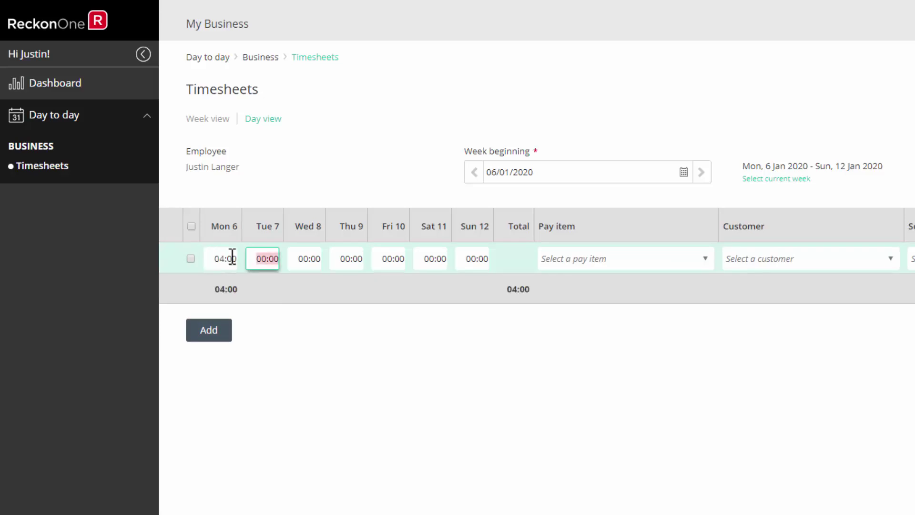
key("BackSpace")
type("3")
key("Tab")
type("2")
key("Tab")
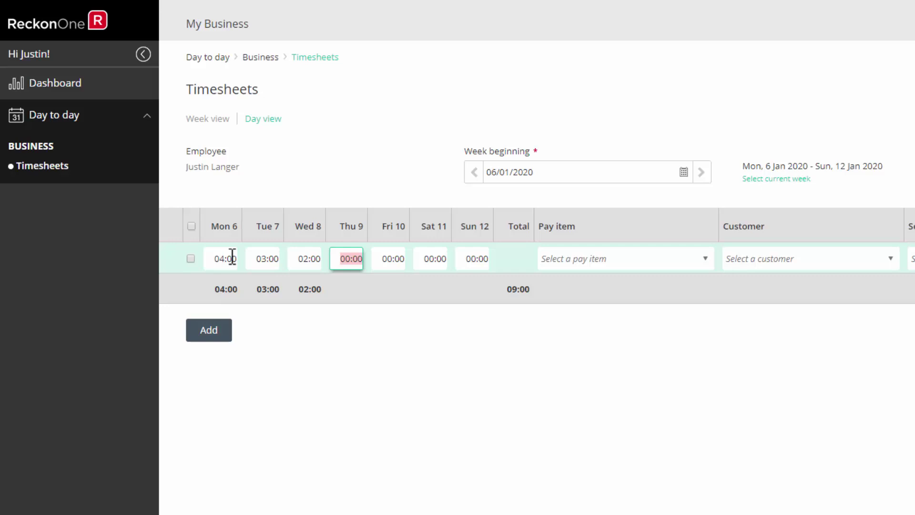
- Set the row's pay item to Ordinary and switch to Day view
left_click(706, 260)
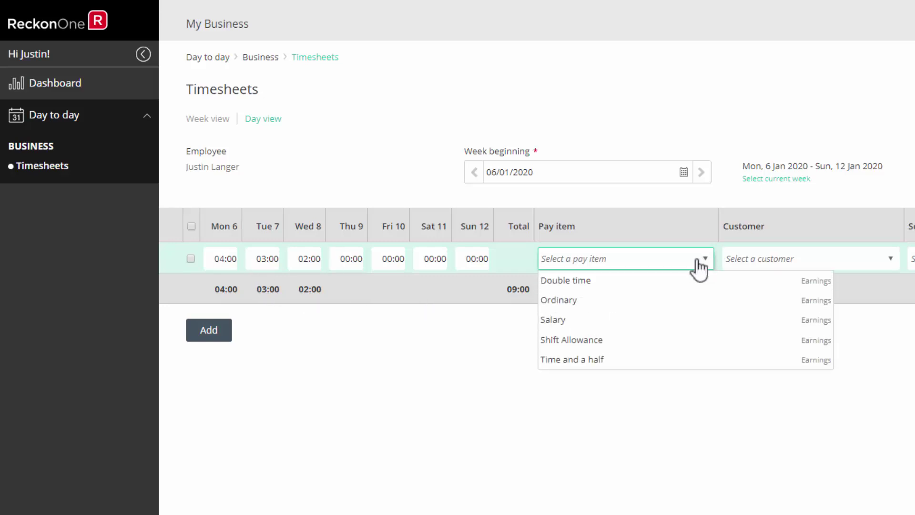
left_click(564, 302)
double_click(582, 259)
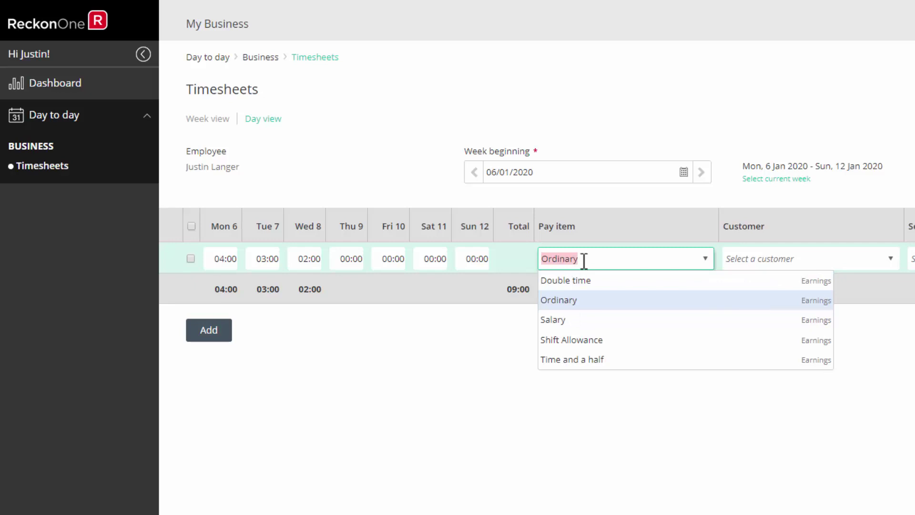
left_click(516, 265)
left_click(318, 263)
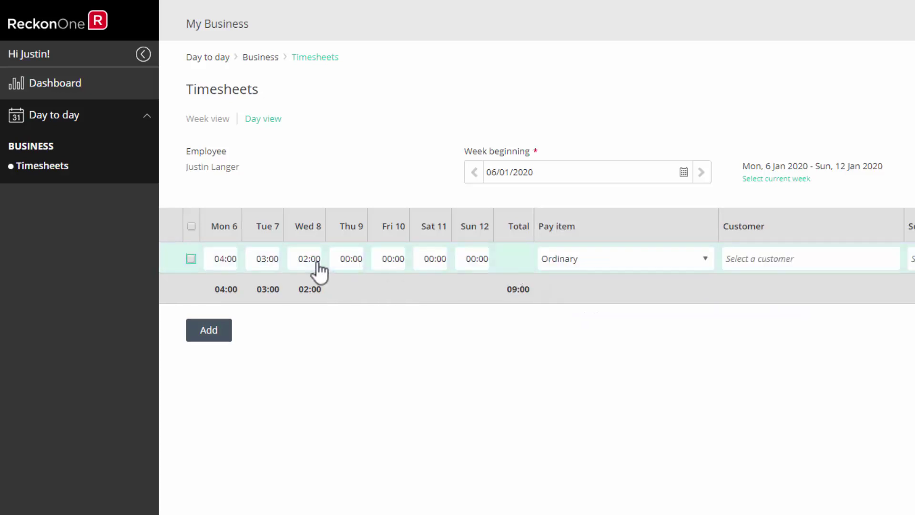
left_click(265, 121)
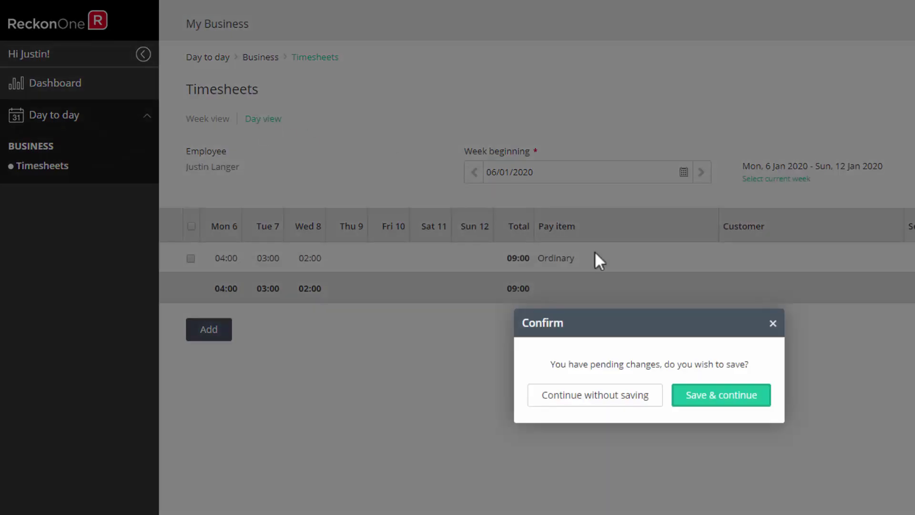
- Go back to 8 January 2020, note 'Arrived late.' on the Ordinary entry and save
left_click(700, 397)
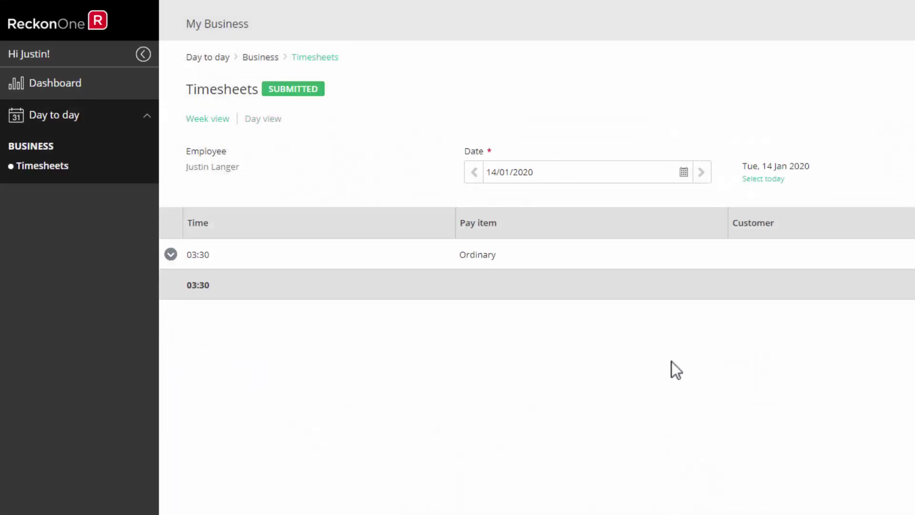
left_click(474, 177)
left_click(473, 176)
left_click(474, 177)
left_click(473, 176)
left_click(474, 174)
left_click(474, 174)
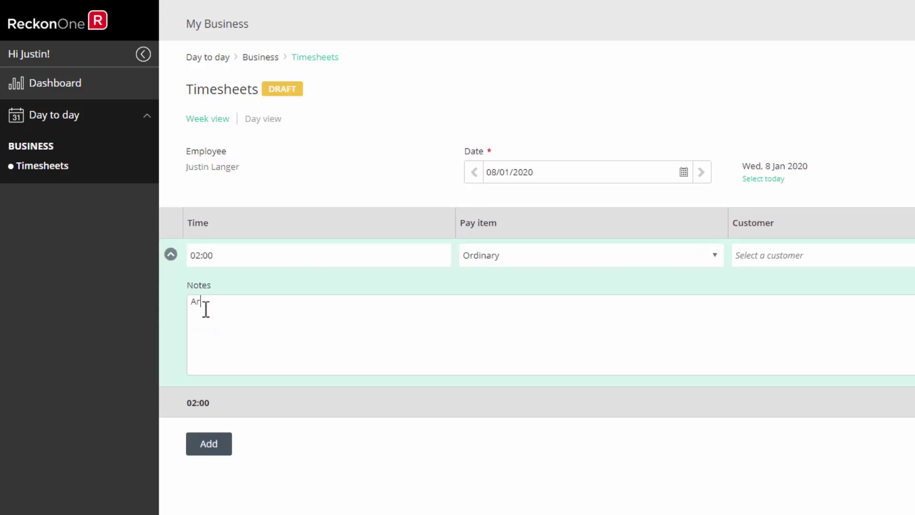
type("ived late.")
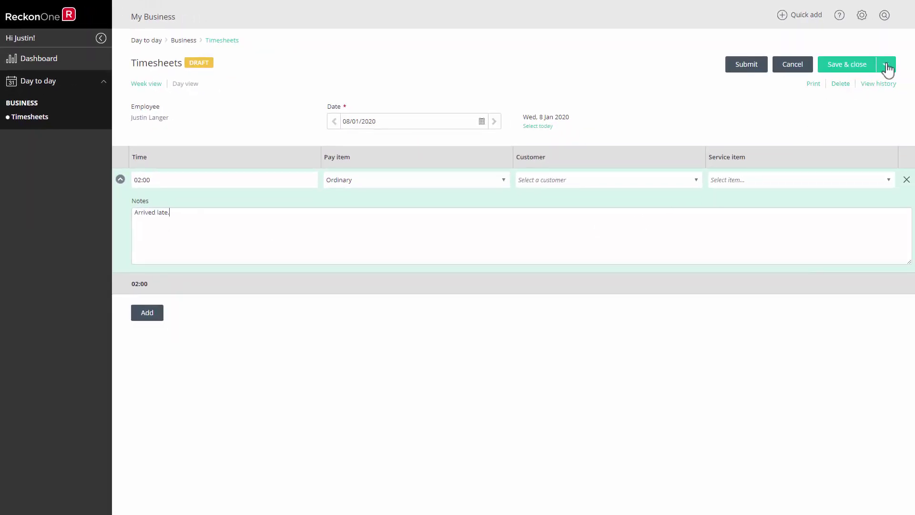
left_click(886, 65)
left_click(845, 96)
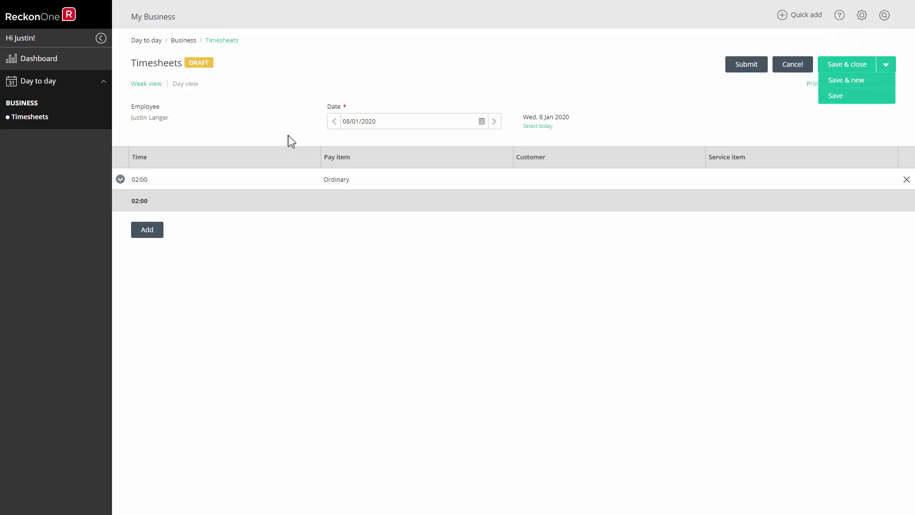
- Add a 3-hour Time and a half entry with a note naming the colleague covered, and save
left_click(139, 232)
left_click(145, 201)
double_click(146, 201)
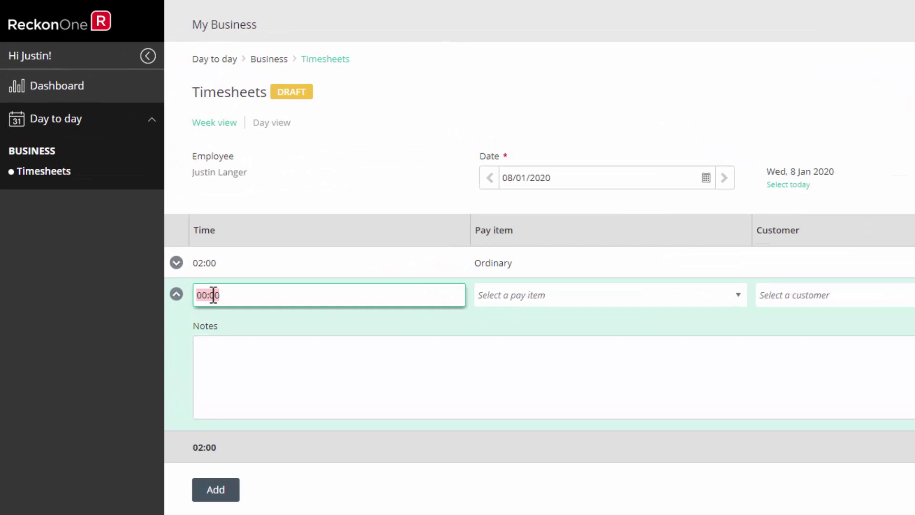
type("3")
left_click(738, 297)
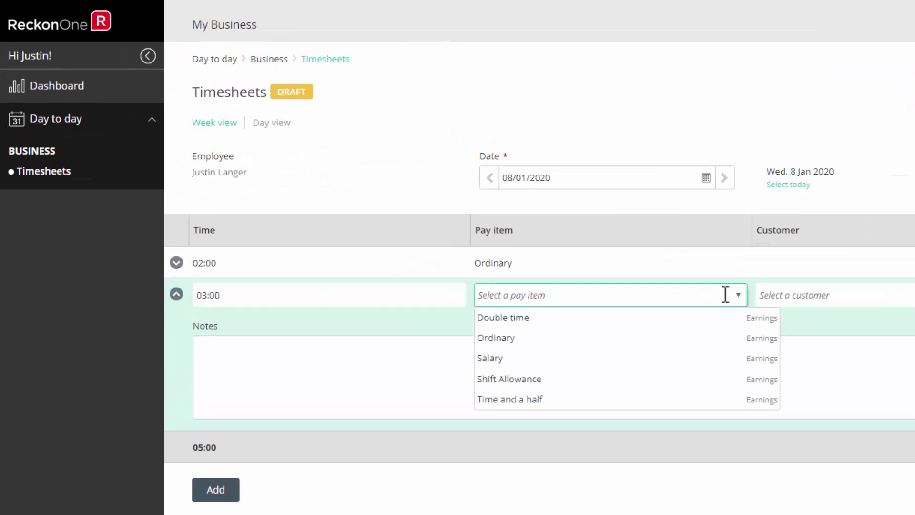
left_click(495, 400)
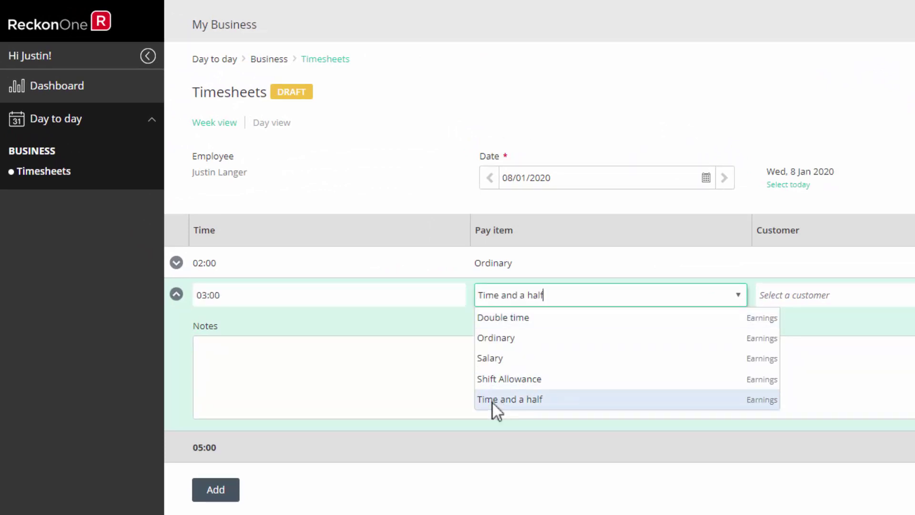
left_click(353, 368)
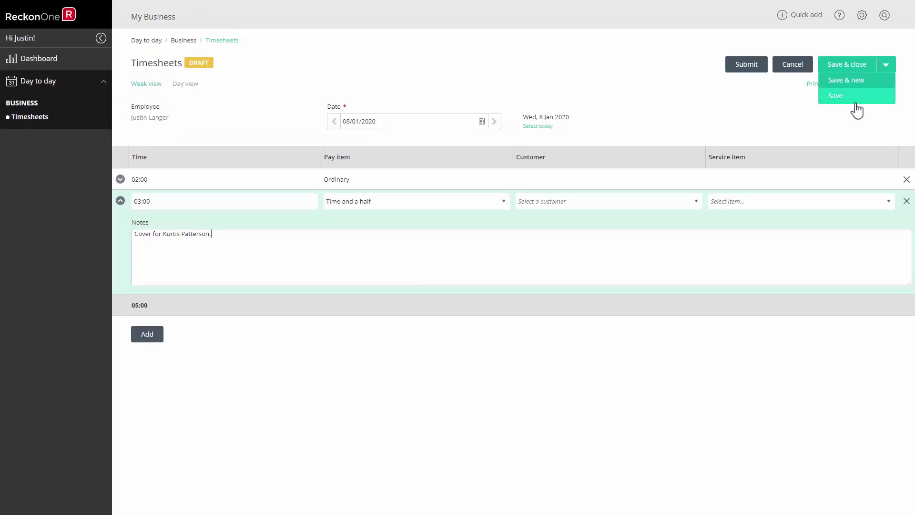
left_click(842, 97)
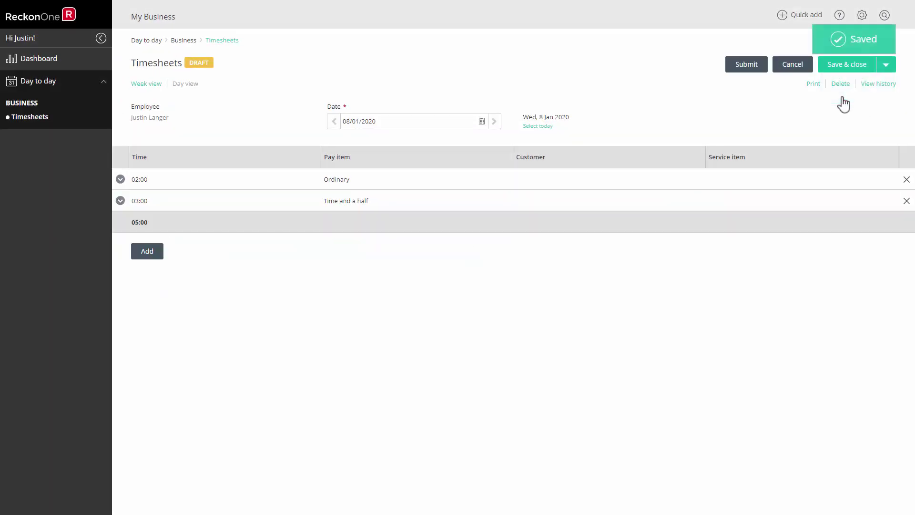
left_click(140, 85)
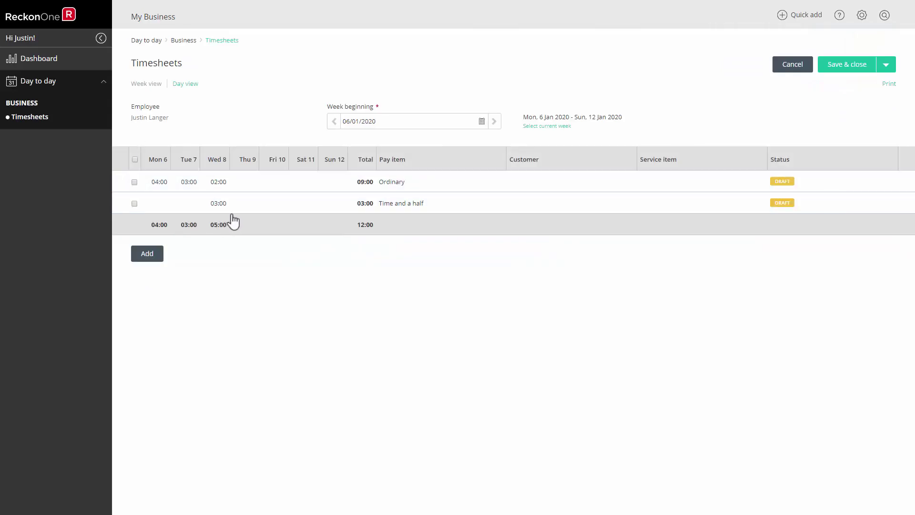
- Select the Ordinary and Time and a half rows and submit both
left_click(134, 182)
left_click(135, 203)
left_click(237, 258)
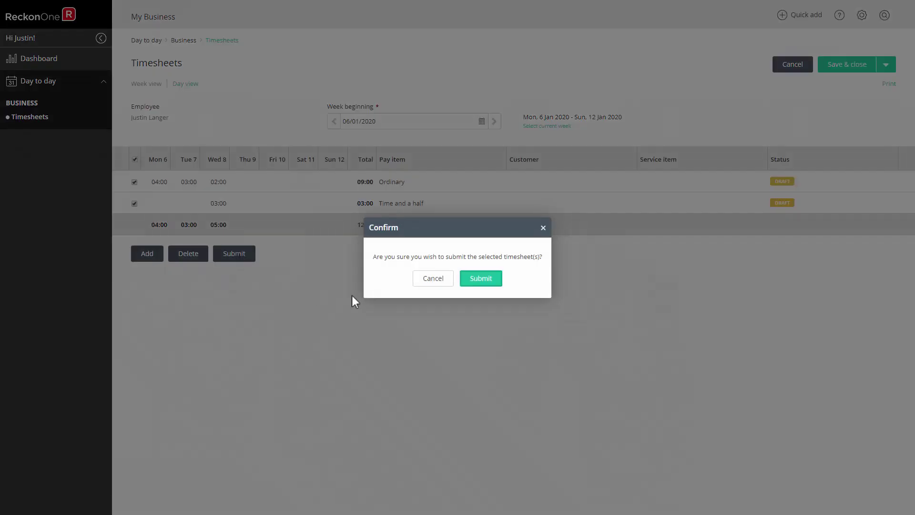
left_click(488, 280)
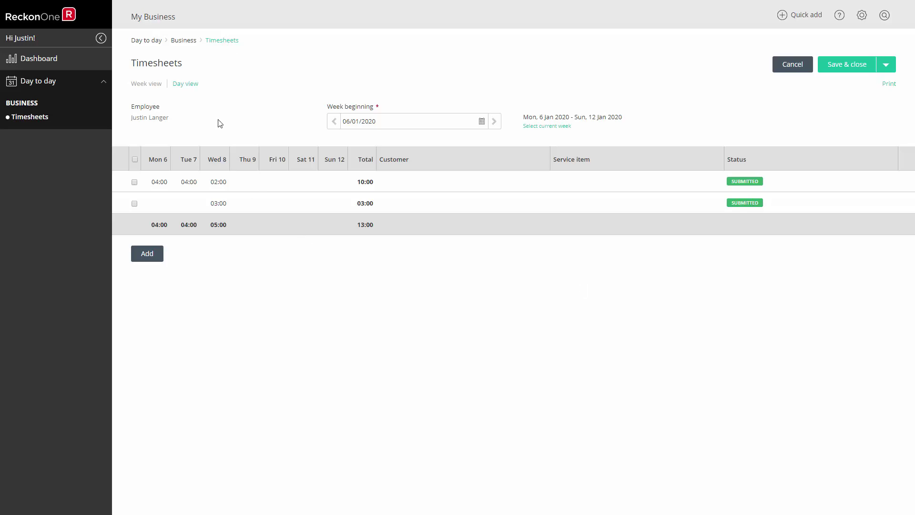
- Make the 8 Jan timesheet a draft and change the Time and a half entry from 03:00 to 02:00
left_click(191, 84)
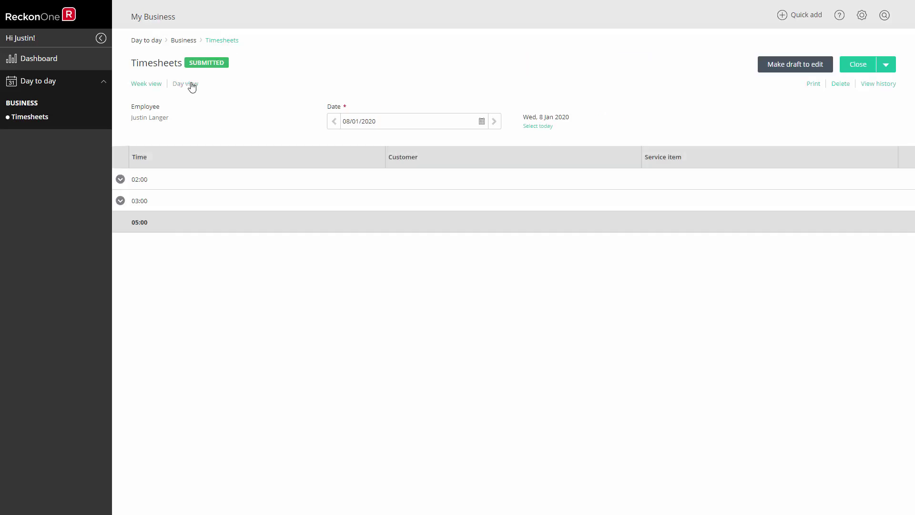
left_click(482, 122)
left_click(379, 178)
left_click(120, 180)
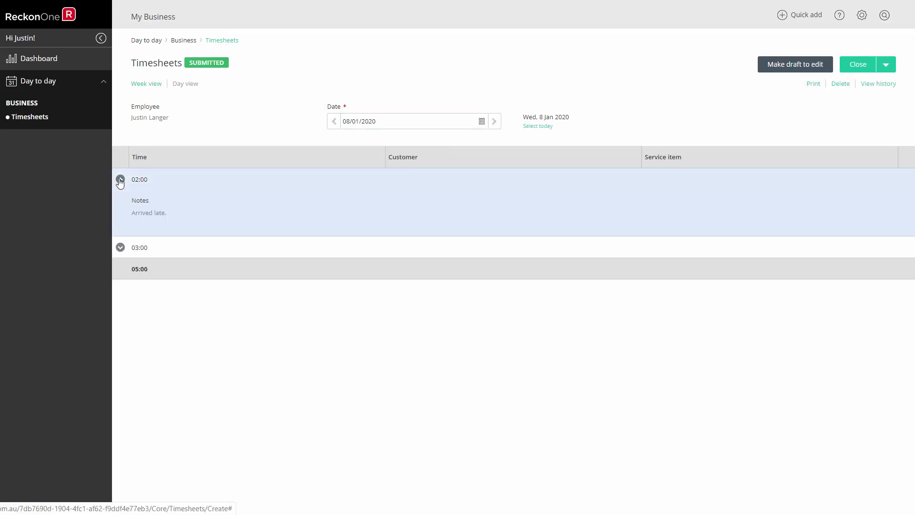
left_click(121, 248)
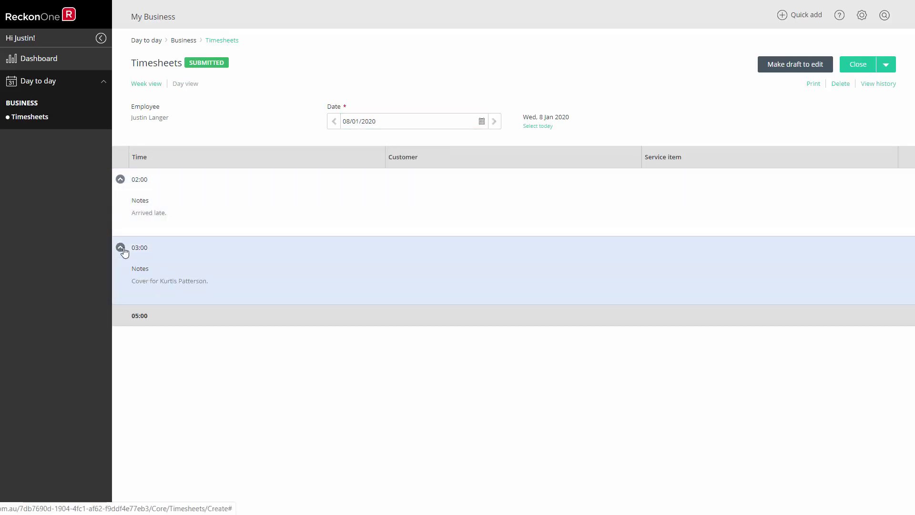
left_click(768, 65)
left_click(120, 201)
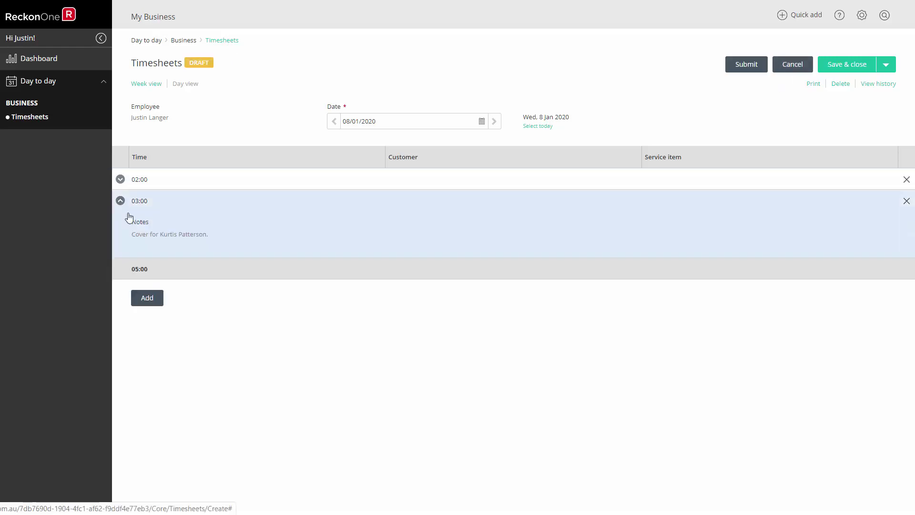
left_click(141, 201)
type("2")
left_click(261, 235)
- Save and resubmit the timesheet, then return to Week view saving pending changes
left_click(886, 65)
left_click(842, 99)
left_click(746, 64)
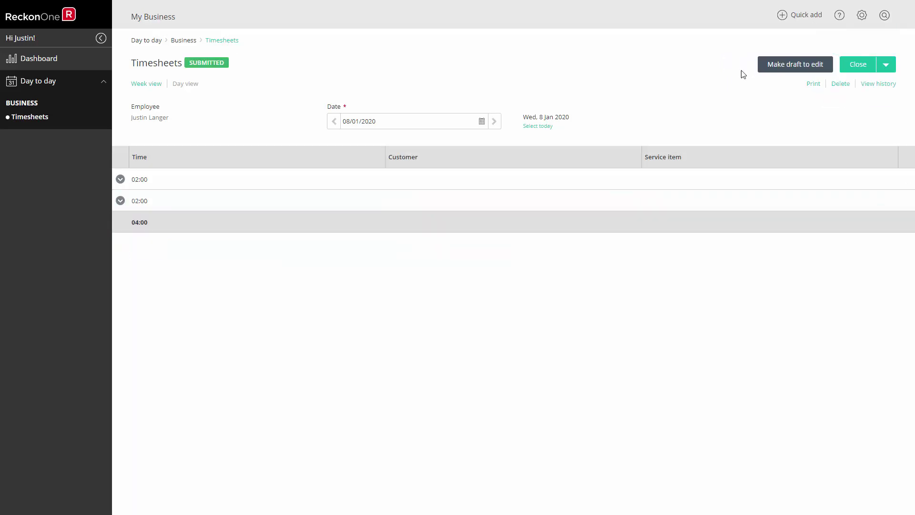
left_click(147, 84)
left_click(482, 280)
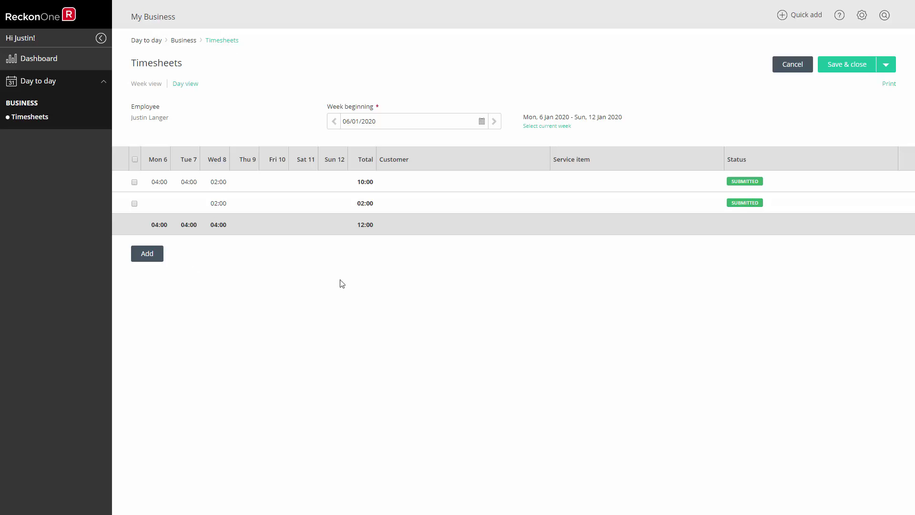
- Print the weekly report, then the 8 Jan daily report with both entries' notes expanded
left_click(890, 85)
left_click(186, 84)
left_click(120, 180)
left_click(120, 284)
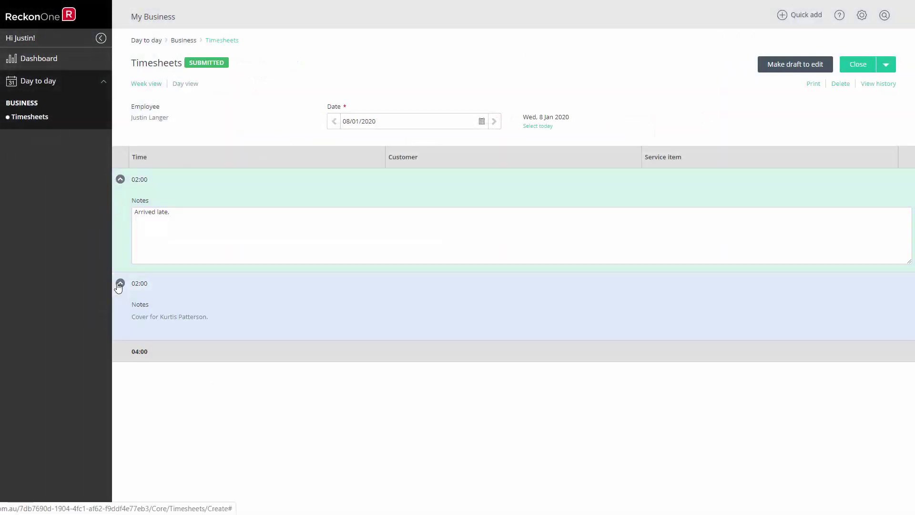
left_click(814, 85)
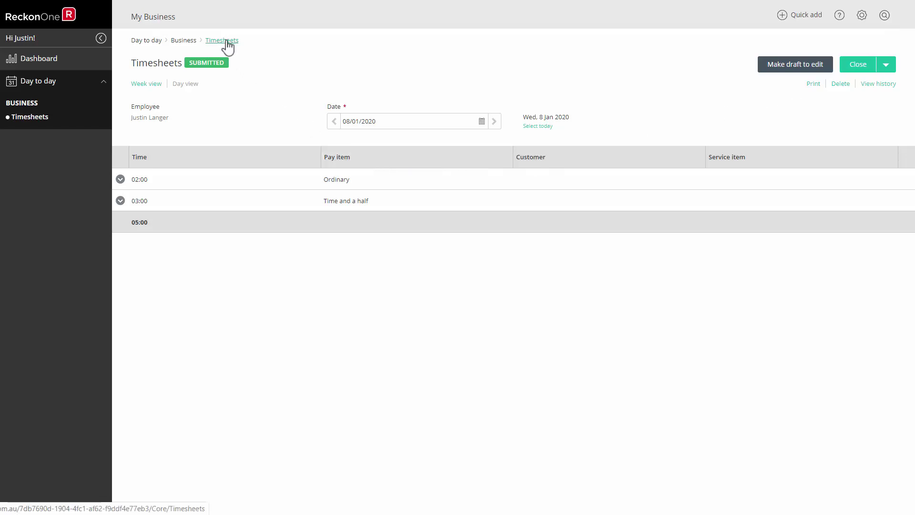
- Go to the Timesheets list showing the five submitted January 2020 entries
left_click(41, 123)
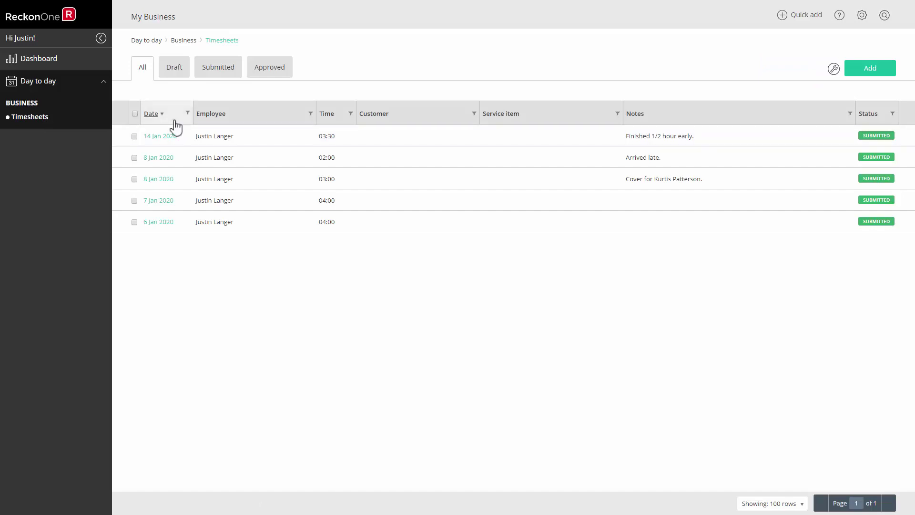